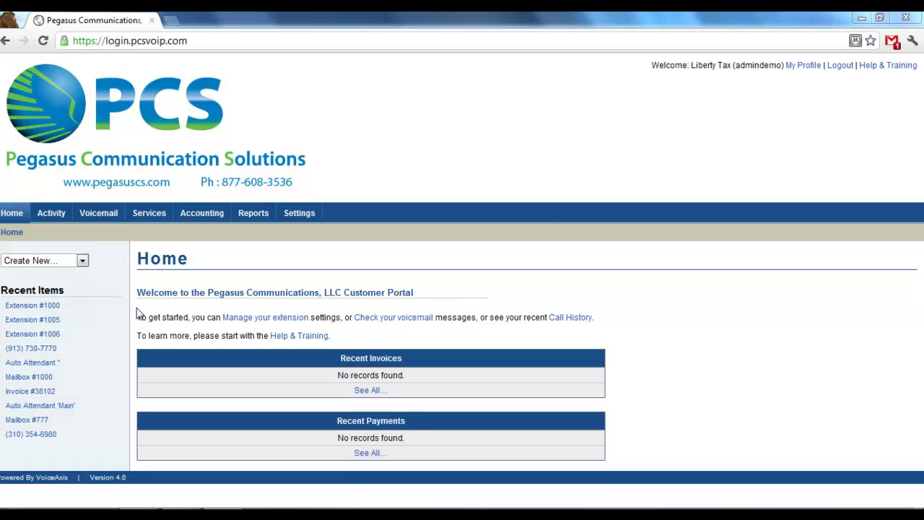
- Start a new ring group under the PBX service's groups and name it "New"
{"action": "left_click", "coordinate": [150, 224]}
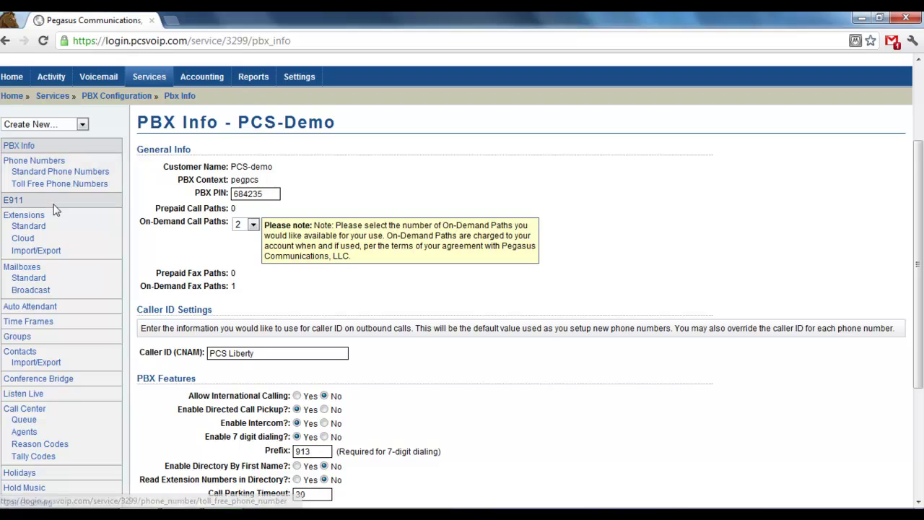
{"action": "left_click", "coordinate": [16, 337]}
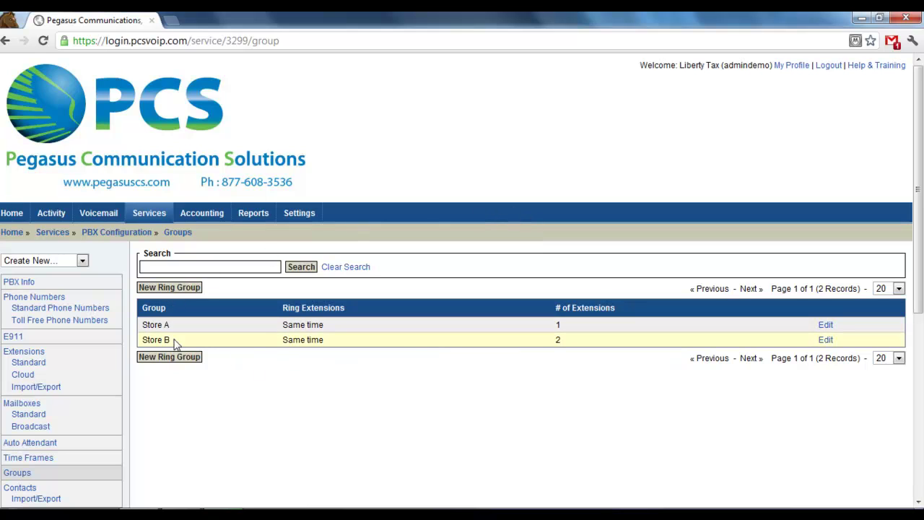
{"action": "left_click", "coordinate": [198, 288]}
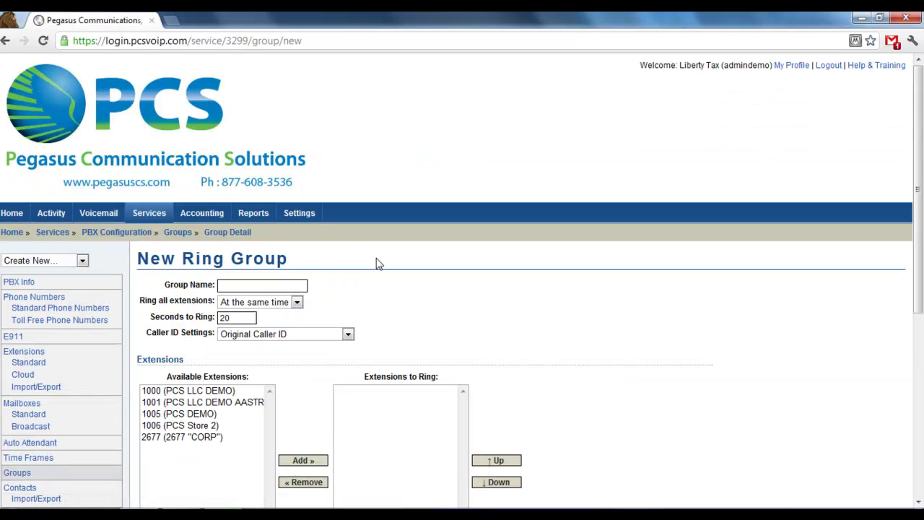
{"action": "scroll", "coordinate": [376, 262], "scroll_direction": "down", "scroll_amount": 1}
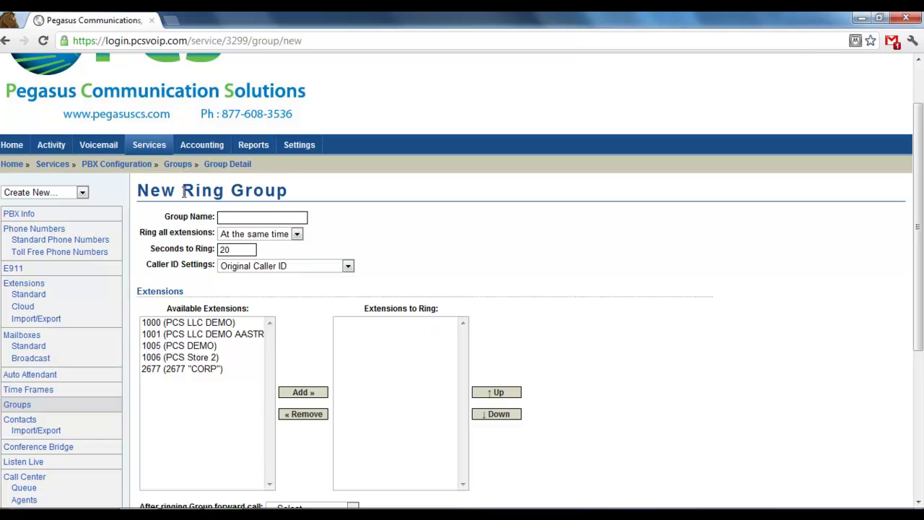
{"action": "left_click", "coordinate": [289, 219]}
{"action": "type", "text": "New"}
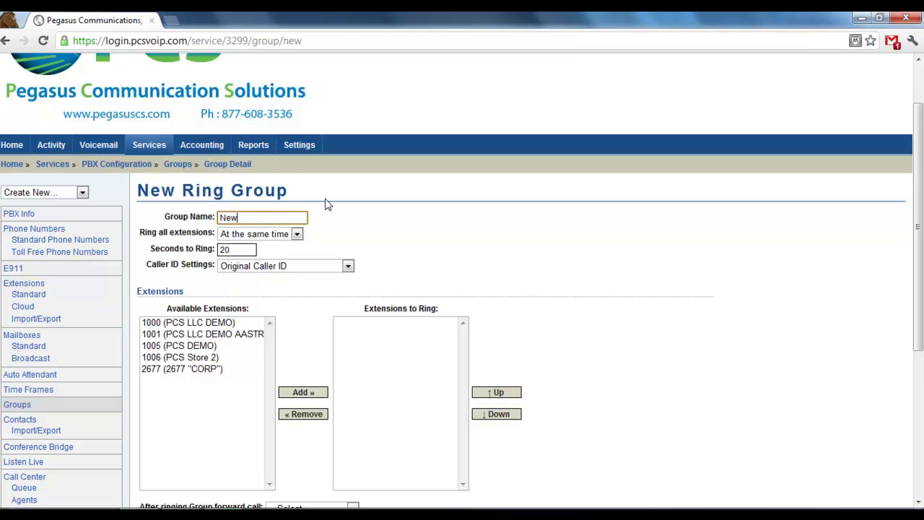
- Set the new group to ring all extensions sequentially, trying the same-time option as well
{"action": "mouse_move", "coordinate": [156, 240]}
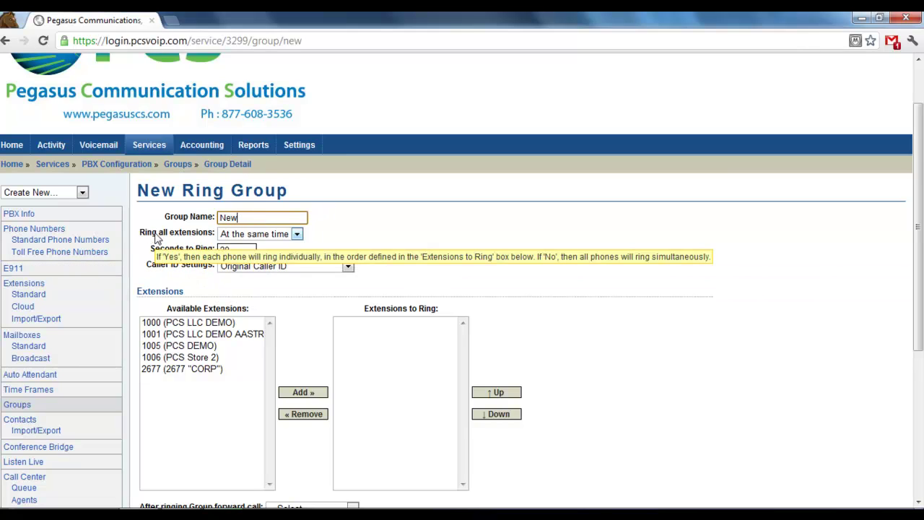
{"action": "left_click", "coordinate": [296, 236]}
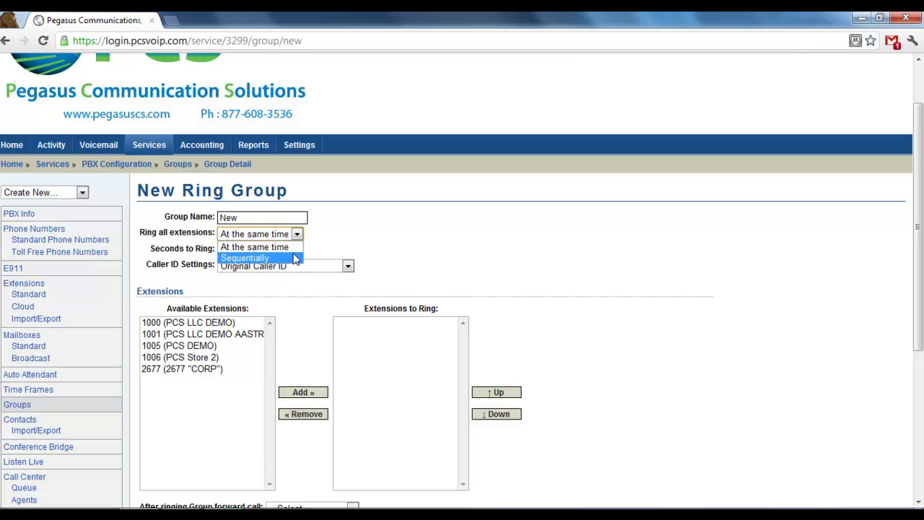
{"action": "left_click", "coordinate": [295, 258]}
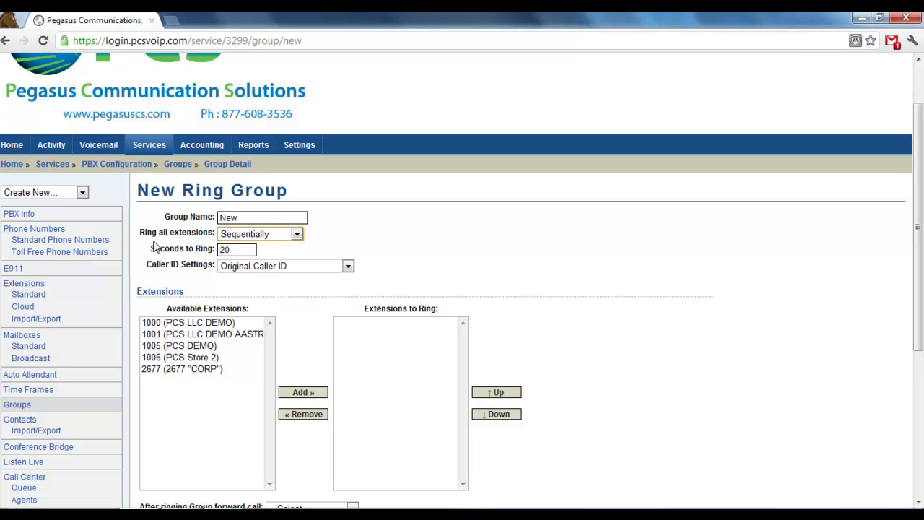
{"action": "left_click", "coordinate": [265, 245]}
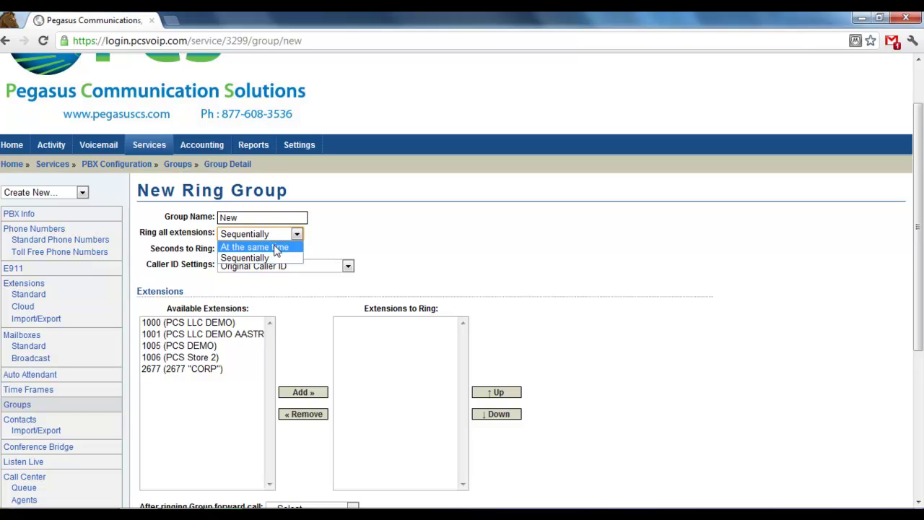
{"action": "left_click", "coordinate": [260, 246]}
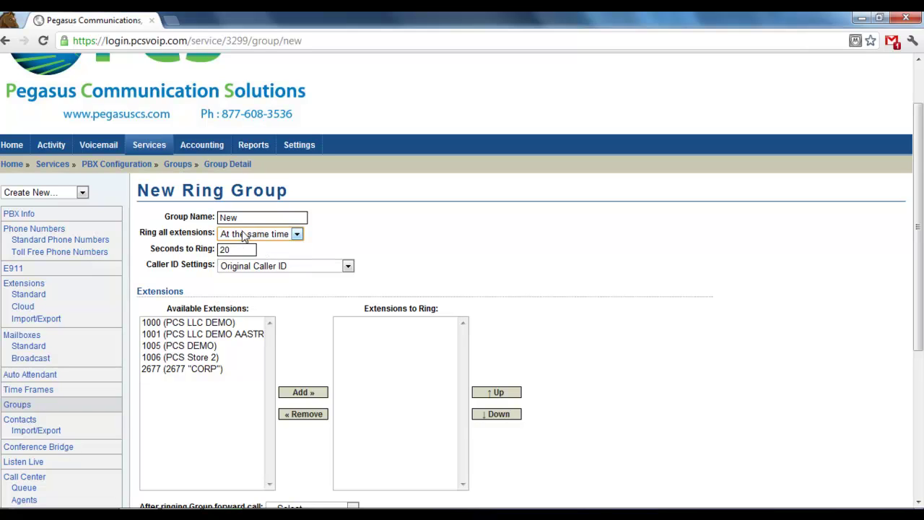
{"action": "left_click", "coordinate": [244, 237]}
{"action": "left_click", "coordinate": [254, 259]}
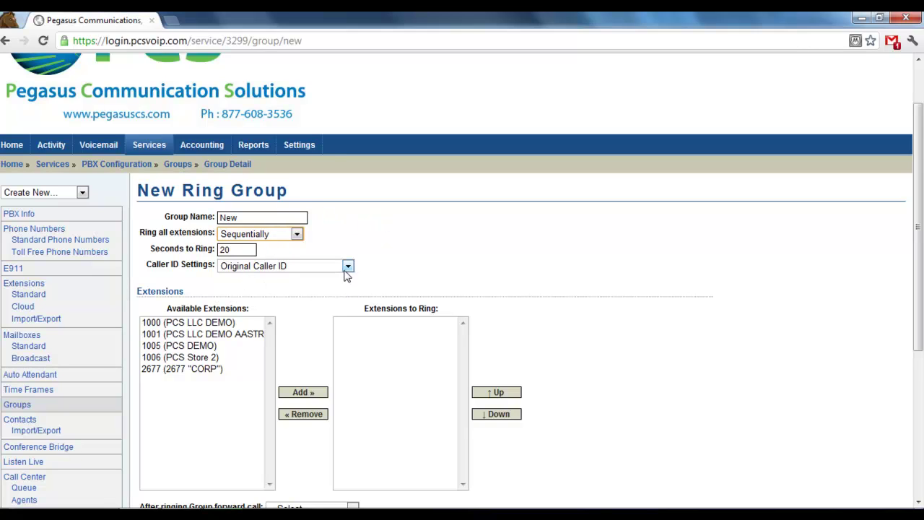
- Set the group's caller ID to Custom Text: Original CallerID with the custom text "New"
{"action": "left_click", "coordinate": [302, 267]}
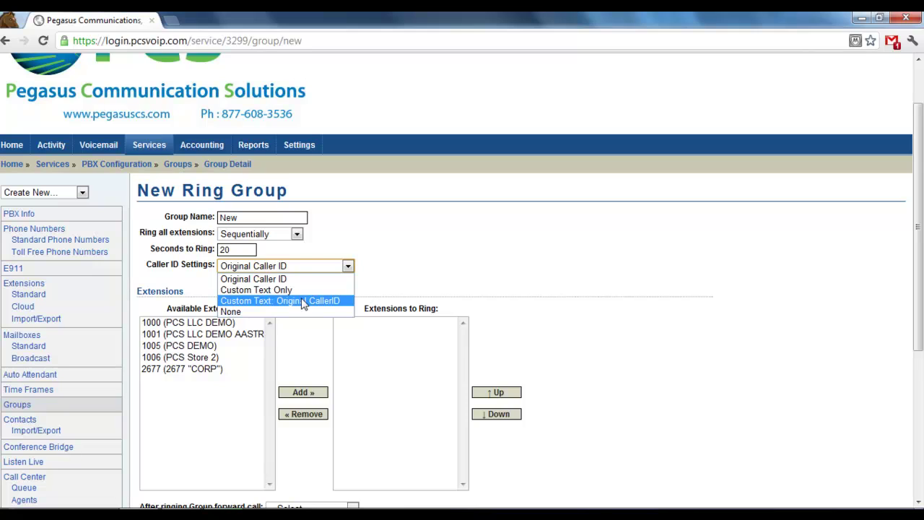
{"action": "left_click", "coordinate": [304, 301]}
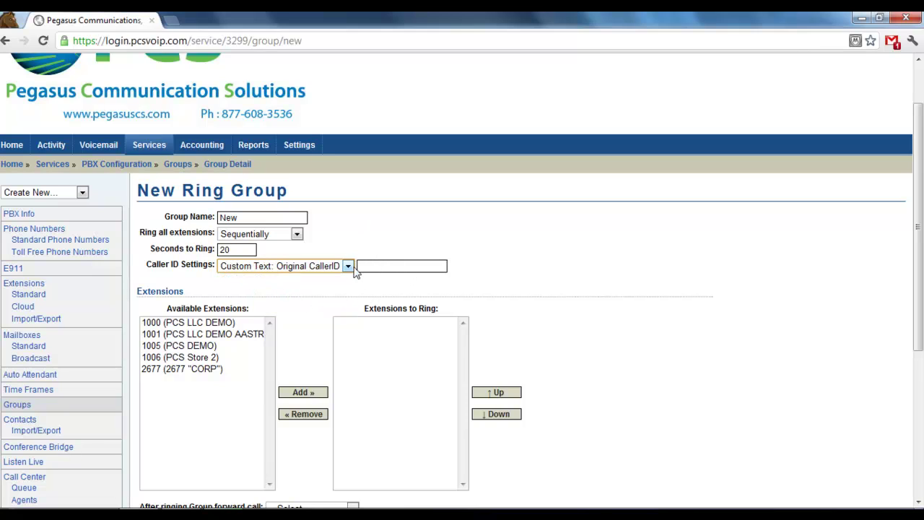
{"action": "left_click", "coordinate": [392, 268]}
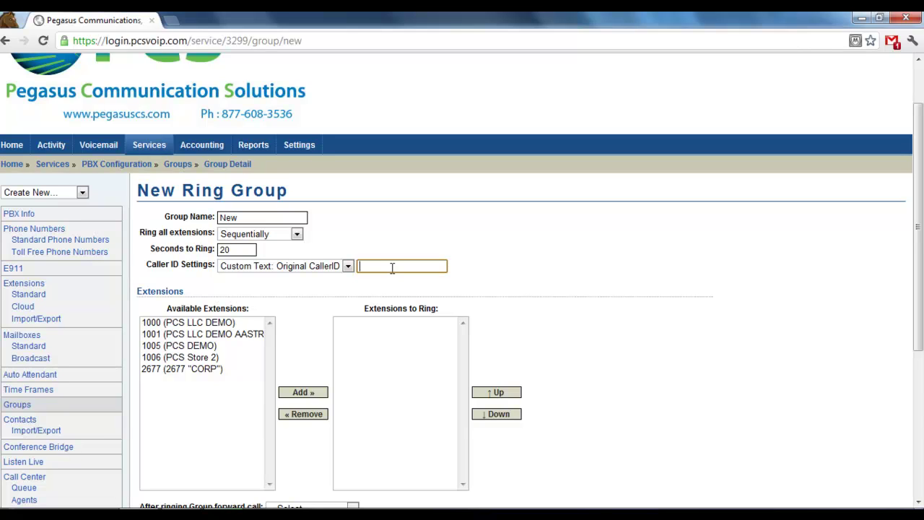
{"action": "type", "text": "New"}
{"action": "left_click", "coordinate": [303, 313]}
- Add extensions 1005 (PCS DEMO) and 1006 (PCS Store 2) to the group's extensions to ring
{"action": "scroll", "coordinate": [267, 300], "scroll_direction": "down", "scroll_amount": 1}
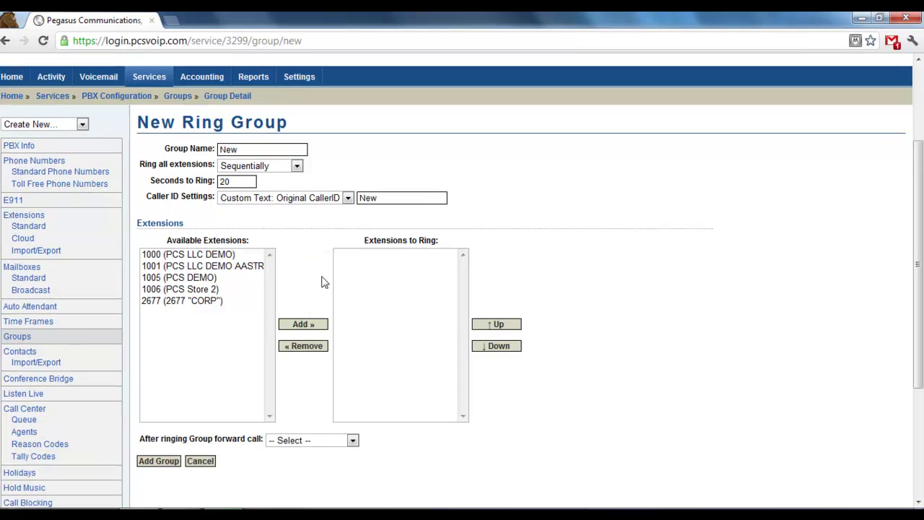
{"action": "left_click", "coordinate": [184, 281]}
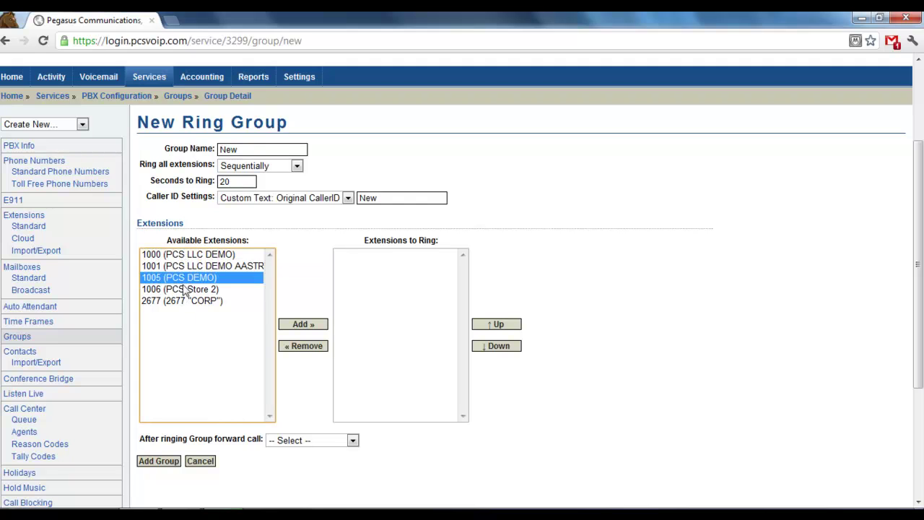
{"action": "left_click", "coordinate": [186, 290]}
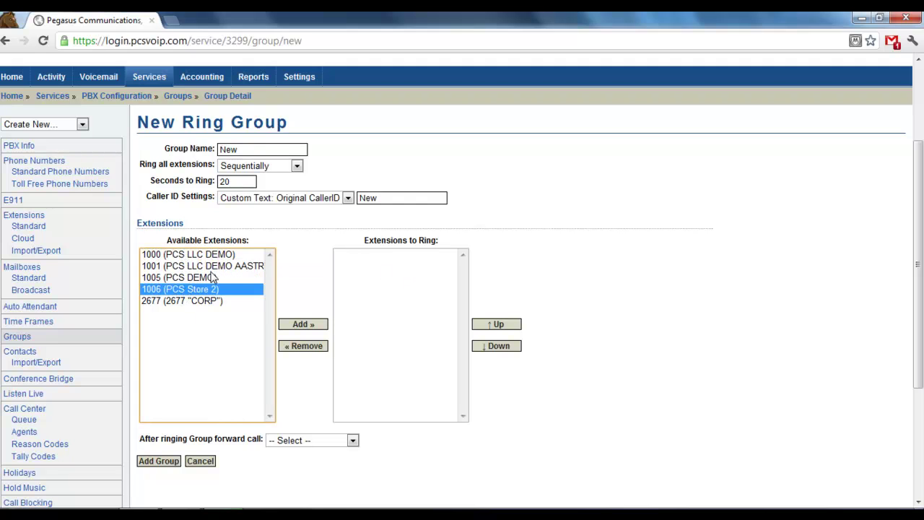
{"action": "left_click", "coordinate": [209, 266]}
{"action": "left_click", "coordinate": [184, 279]}
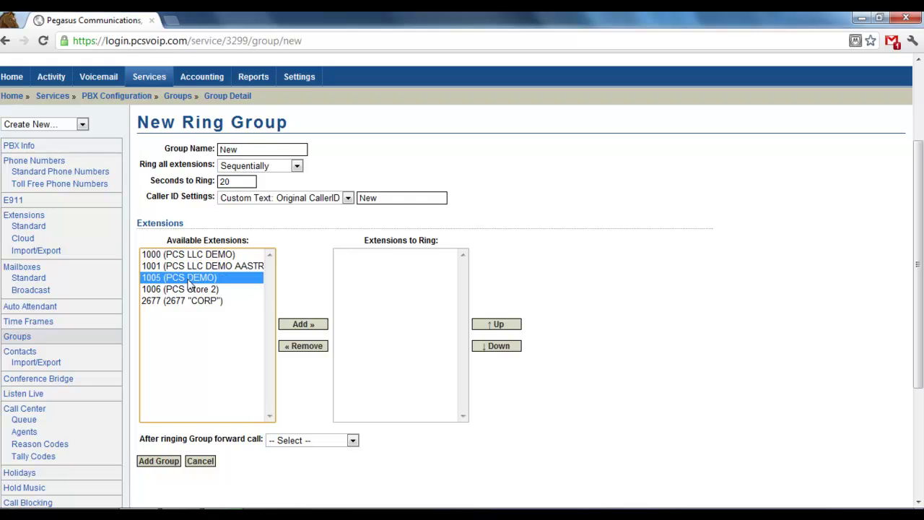
{"action": "left_click", "coordinate": [301, 324]}
{"action": "left_click", "coordinate": [192, 277]}
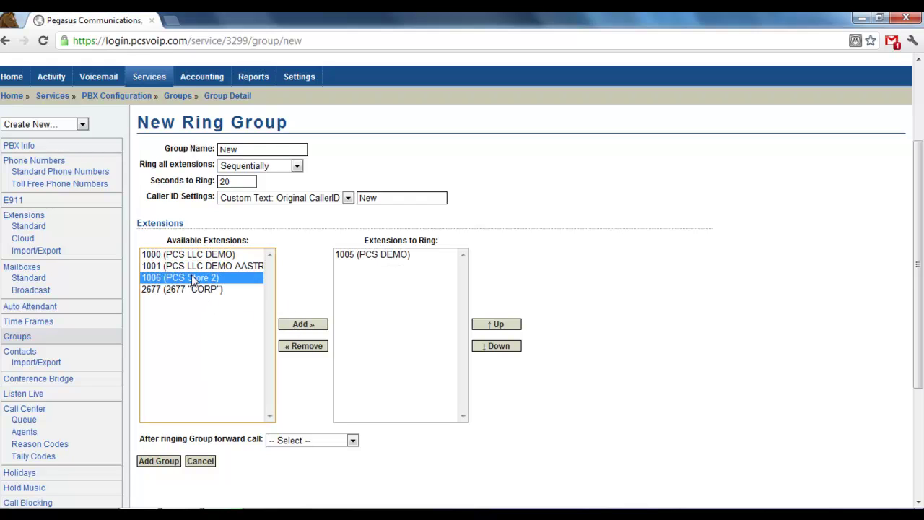
{"action": "left_click", "coordinate": [317, 325]}
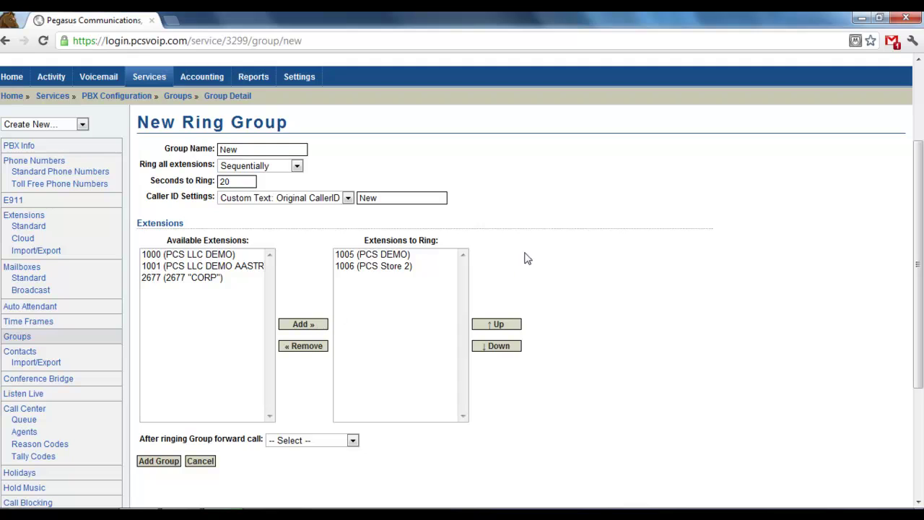
- Move extension 1006 (PCS Store 2) above 1005 in the ringing order and back below it
{"action": "left_click", "coordinate": [384, 265]}
{"action": "left_click", "coordinate": [497, 325]}
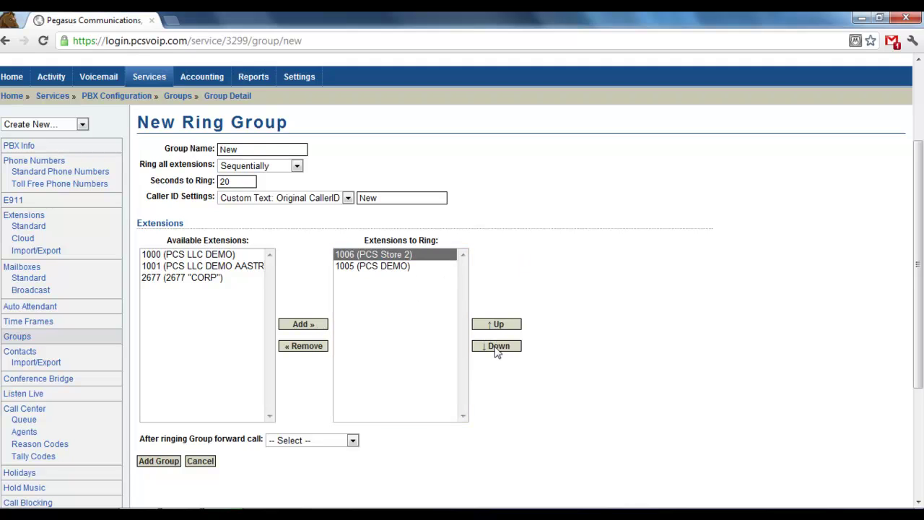
{"action": "left_click", "coordinate": [497, 347]}
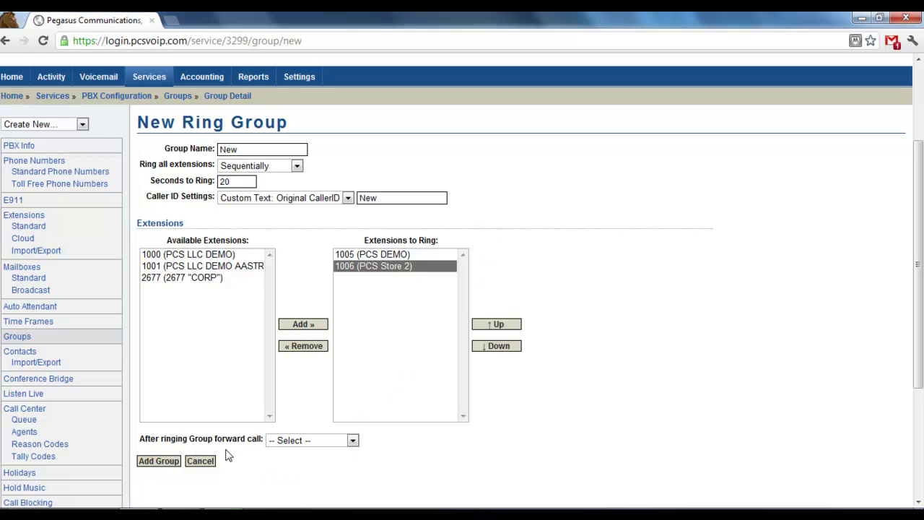
- Set the after-ringing call forwarding to Mailbox and view the mailbox choices without picking one
{"action": "left_click", "coordinate": [352, 442]}
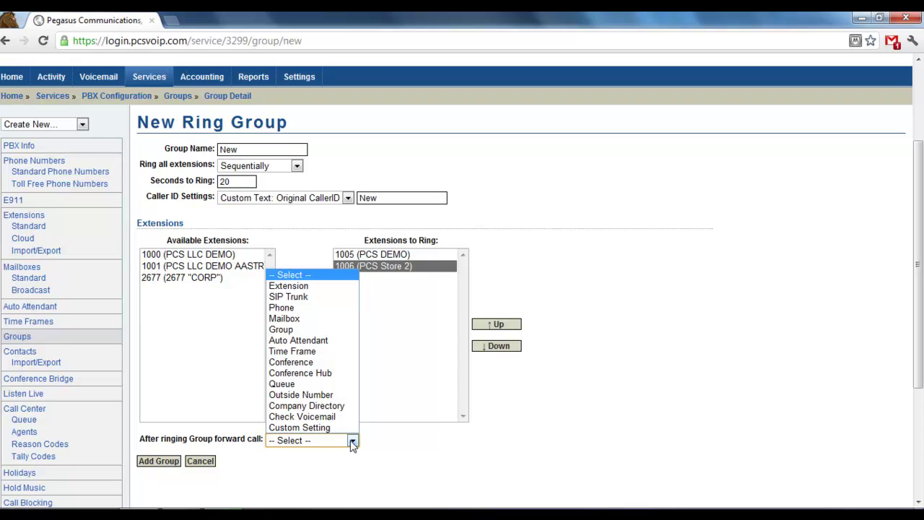
{"action": "left_click", "coordinate": [285, 318]}
{"action": "left_click", "coordinate": [505, 441]}
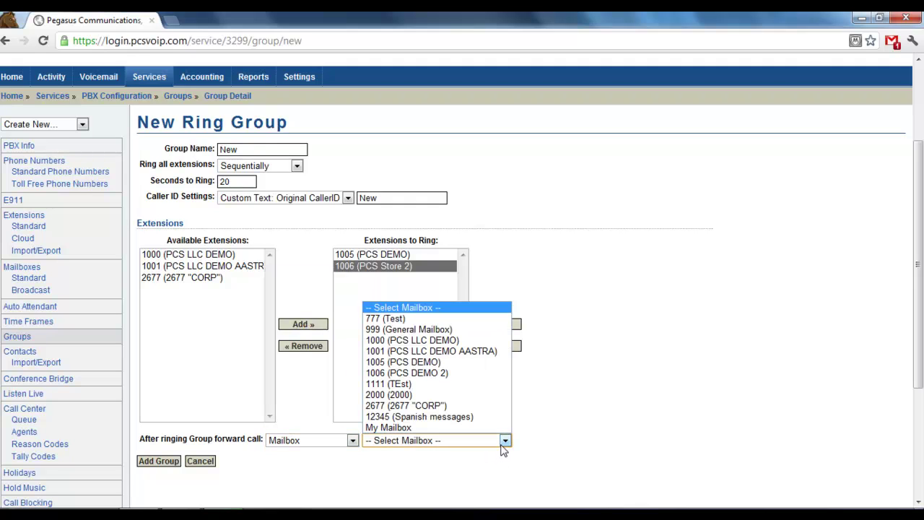
{"action": "left_click", "coordinate": [504, 441]}
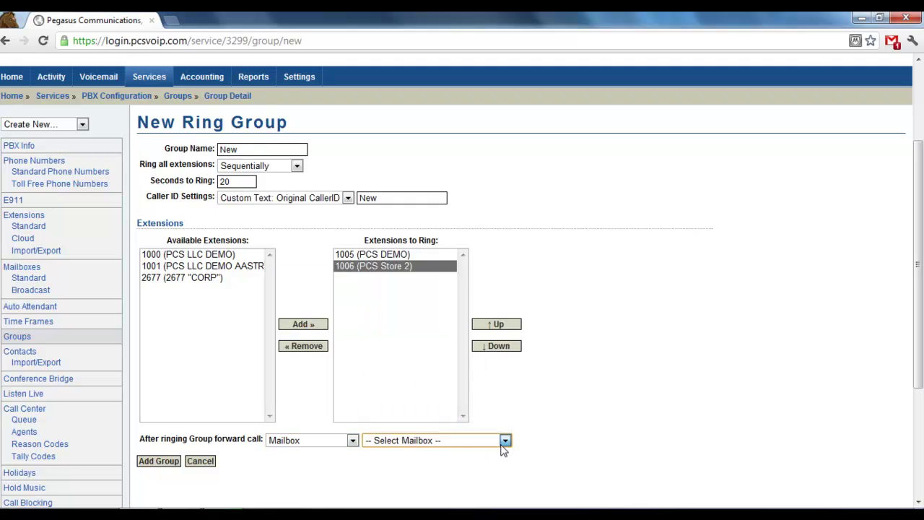
- Set the after-ringing call forwarding to Extension 1005 (PCS DEMO)
{"action": "left_click", "coordinate": [350, 441]}
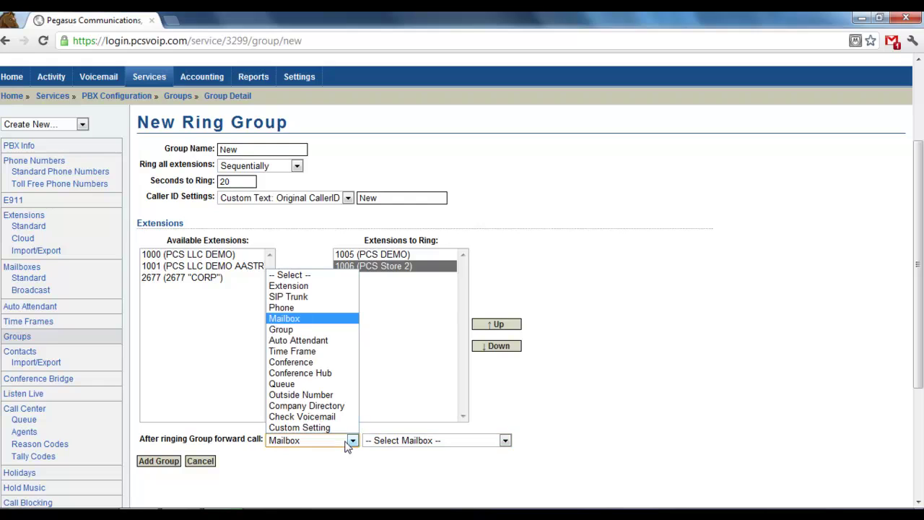
{"action": "left_click", "coordinate": [311, 286]}
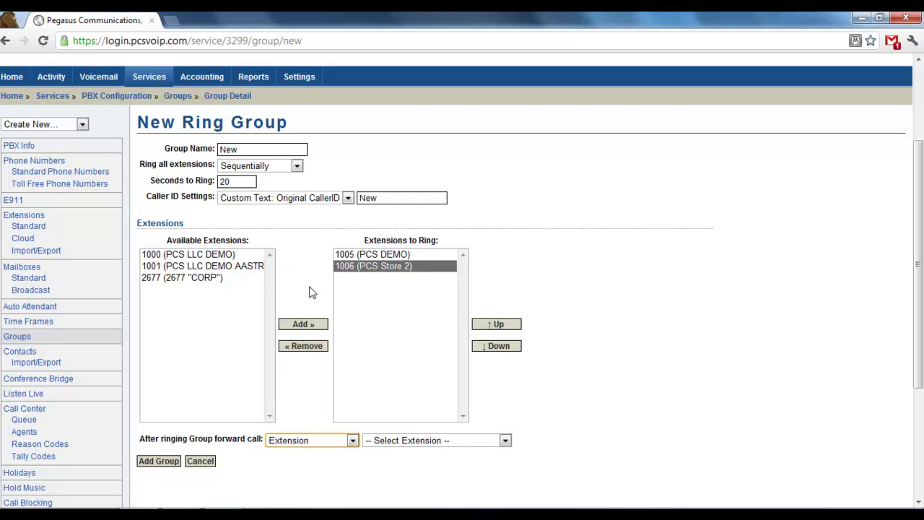
{"action": "left_click", "coordinate": [489, 447]}
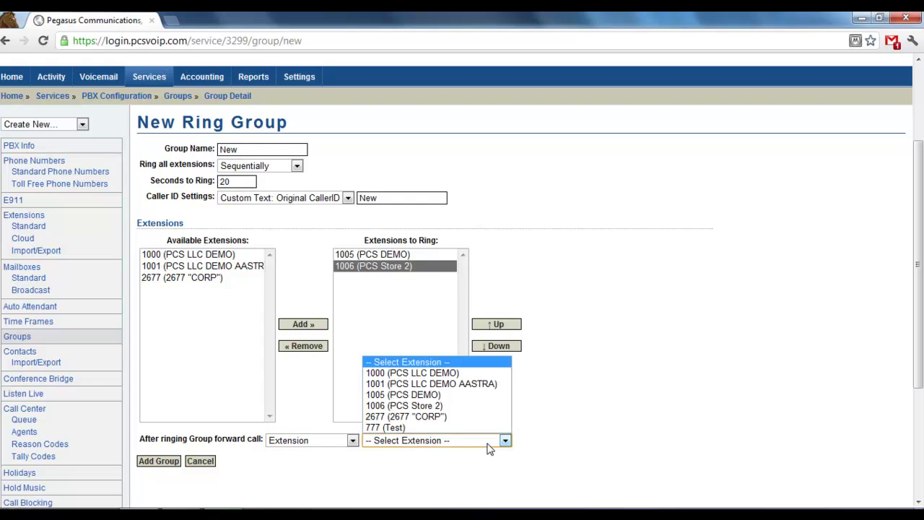
{"action": "left_click", "coordinate": [410, 399]}
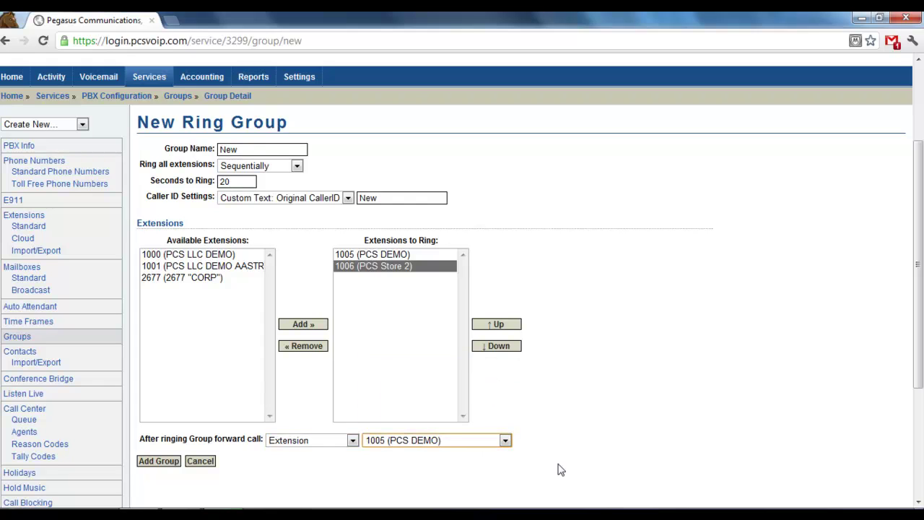
- Set the after-ringing call forwarding to Outside Number and place the cursor in its number field
{"action": "left_click", "coordinate": [352, 442]}
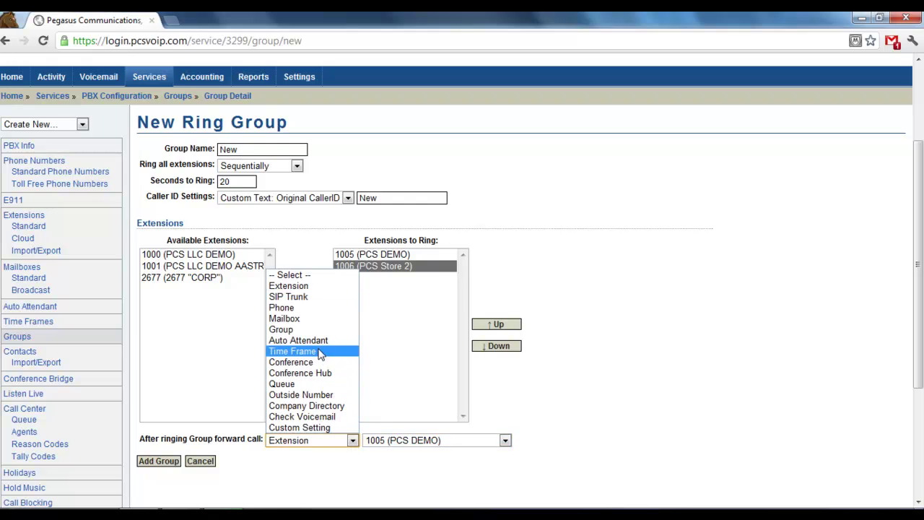
{"action": "left_click", "coordinate": [326, 399]}
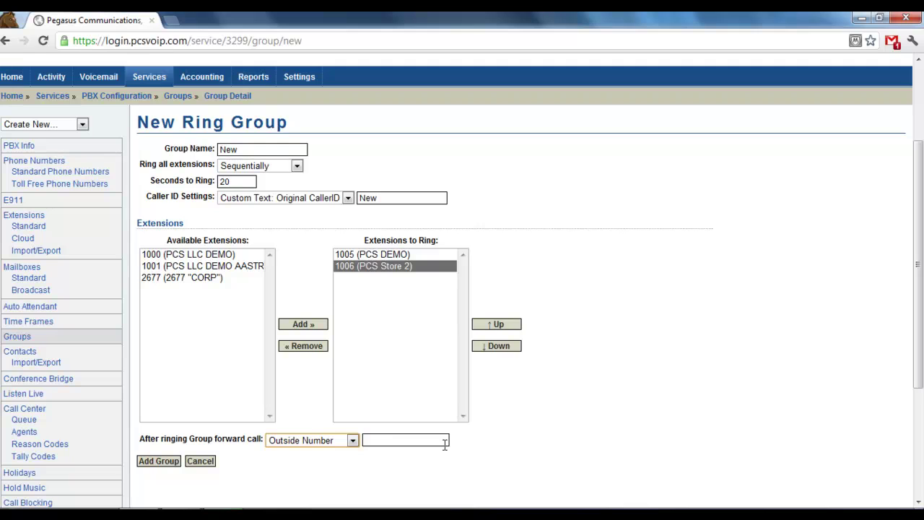
{"action": "left_click", "coordinate": [445, 444]}
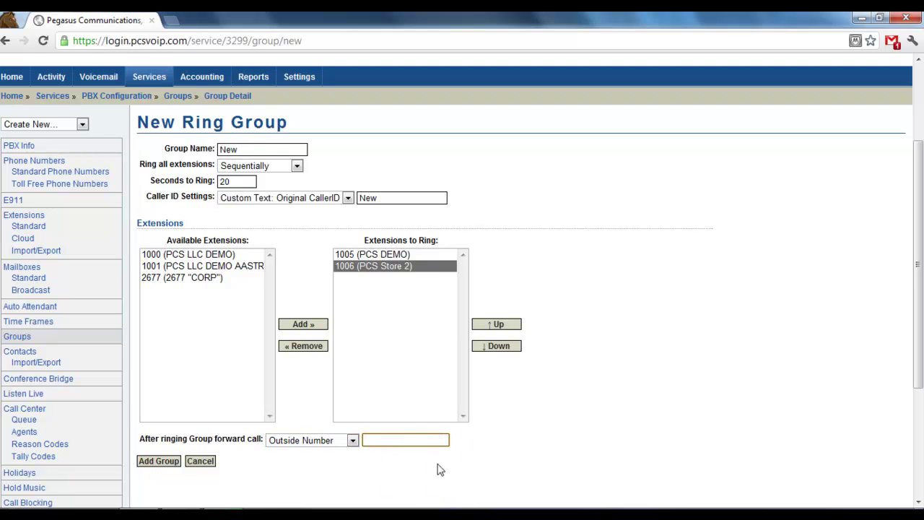
{"action": "left_click", "coordinate": [334, 445]}
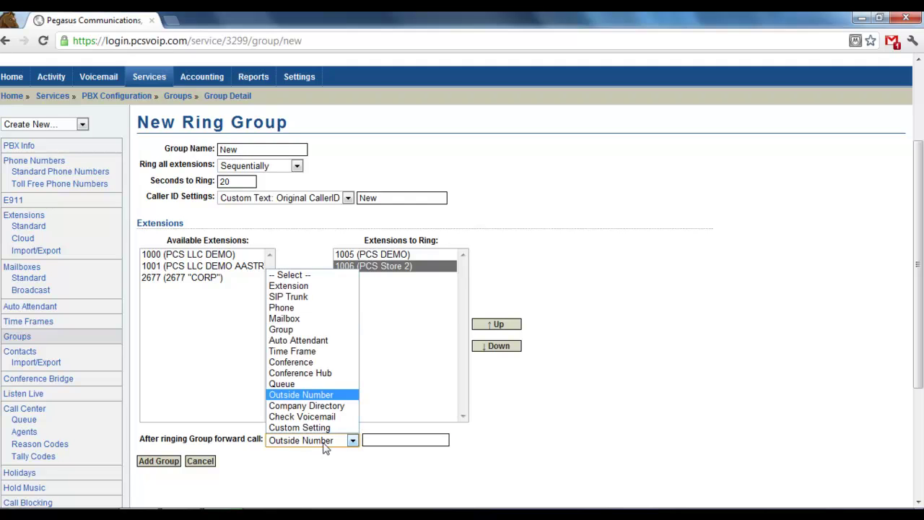
{"action": "key", "text": "s"}
{"action": "key", "text": "End"}
{"action": "key", "text": "Escape"}
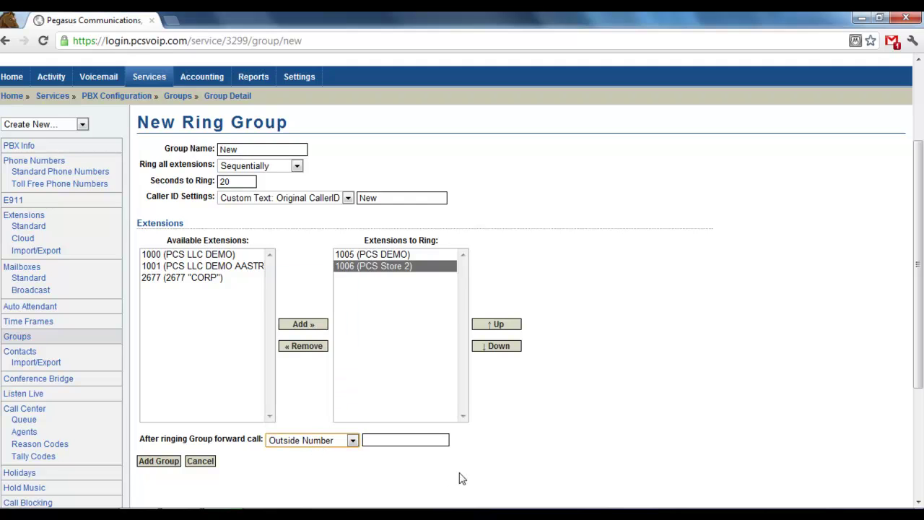
{"action": "left_click", "coordinate": [424, 437]}
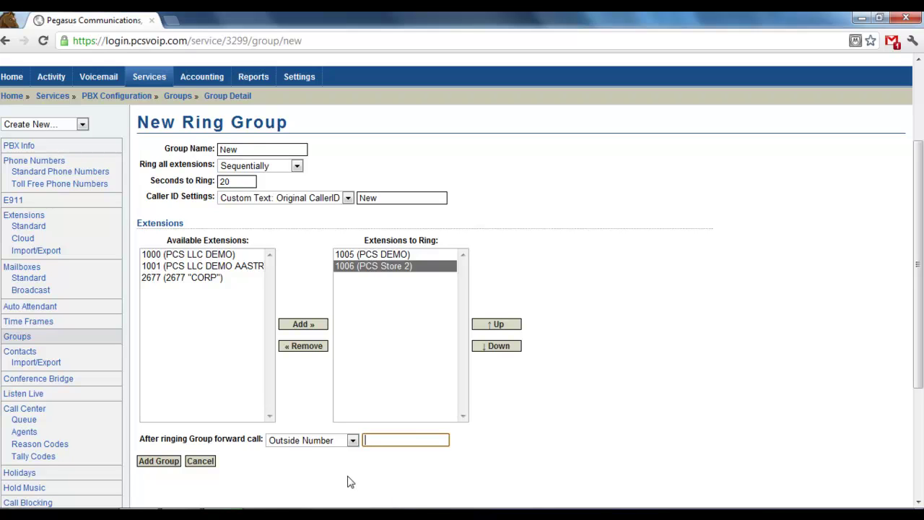
- Set the after-ringing call forwarding to Mailbox 1006 (PCS DEMO 2) and add the ring group
{"action": "left_click", "coordinate": [314, 440]}
{"action": "left_click", "coordinate": [321, 318]}
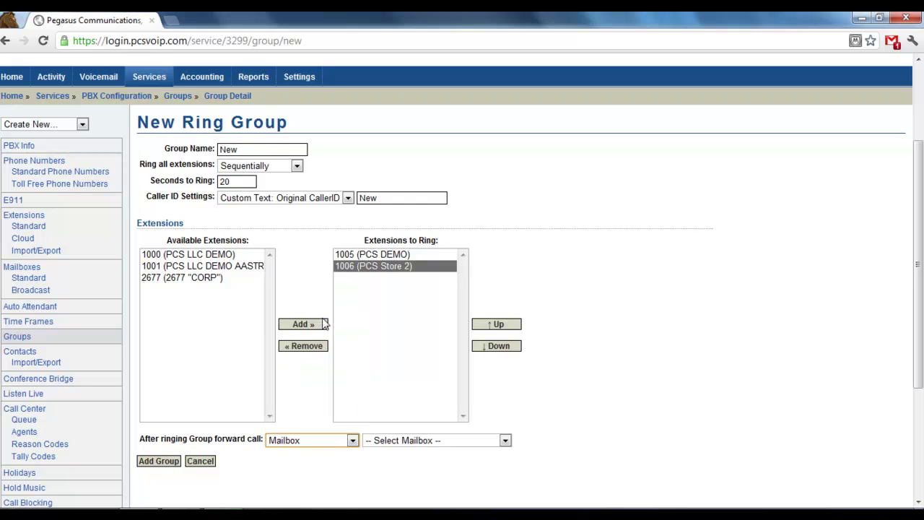
{"action": "left_click", "coordinate": [396, 442]}
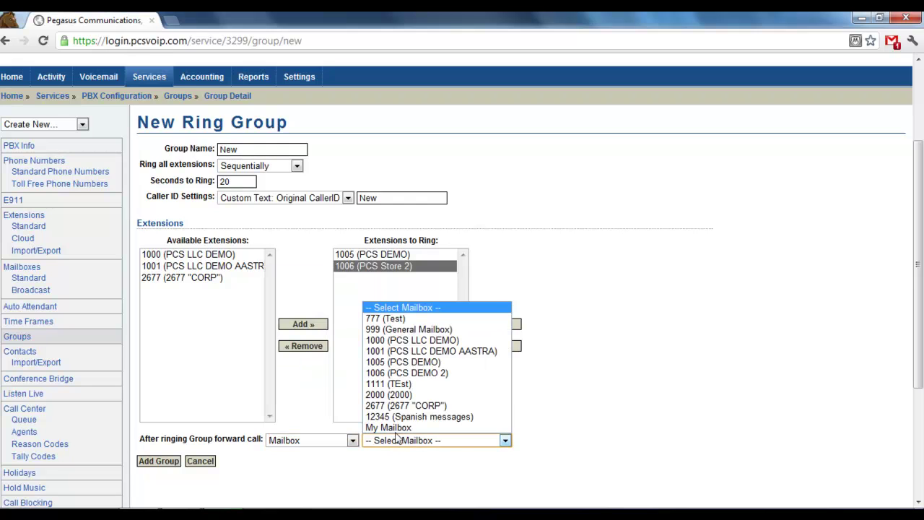
{"action": "left_click", "coordinate": [398, 372]}
{"action": "left_click", "coordinate": [166, 463]}
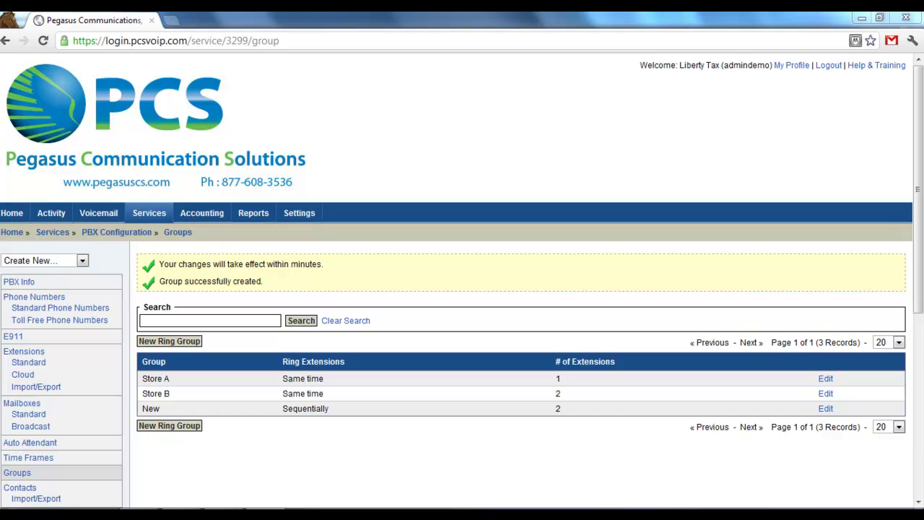
- Open the PCS demo phone number that rings to Extension 1005 and set its call routing to the group New
{"action": "left_click", "coordinate": [35, 298]}
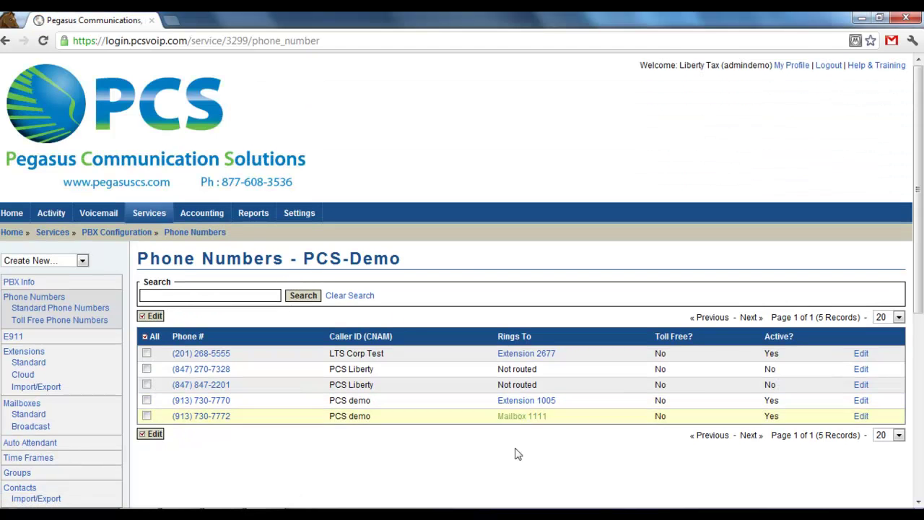
{"action": "left_click", "coordinate": [215, 406]}
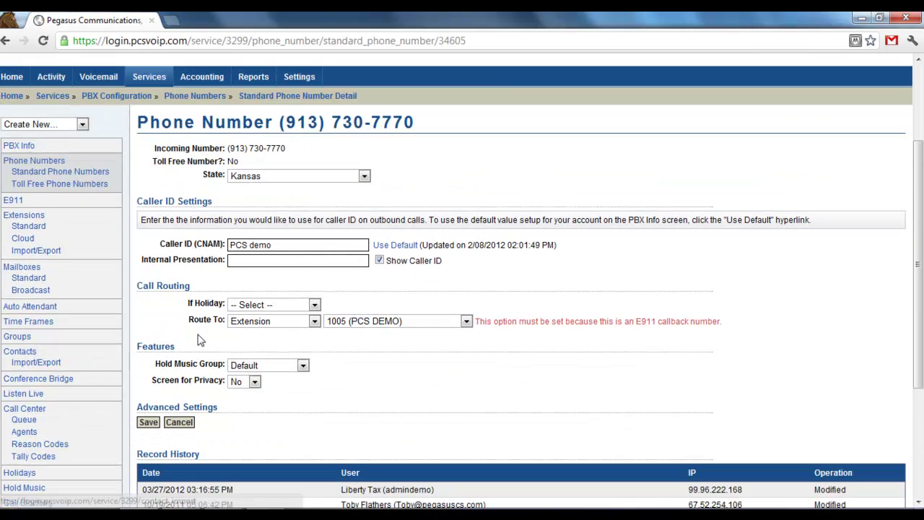
{"action": "left_click", "coordinate": [315, 322]}
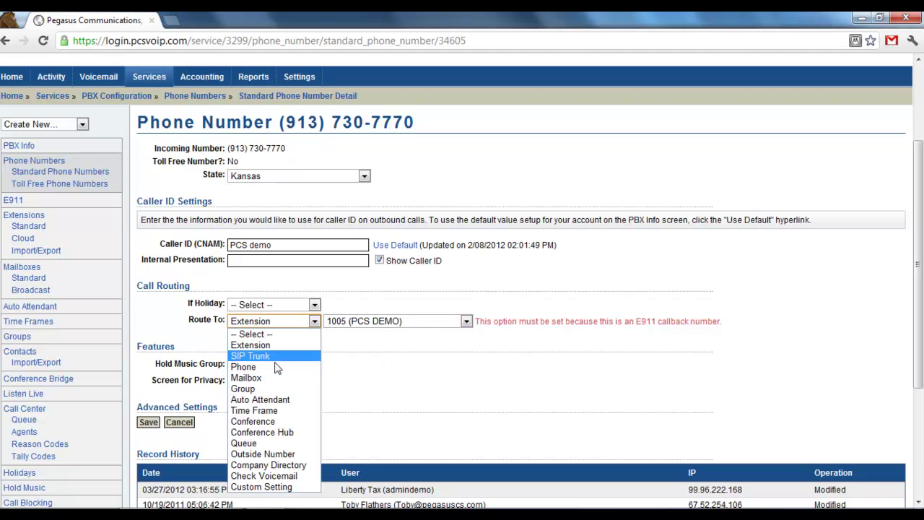
{"action": "left_click", "coordinate": [281, 390]}
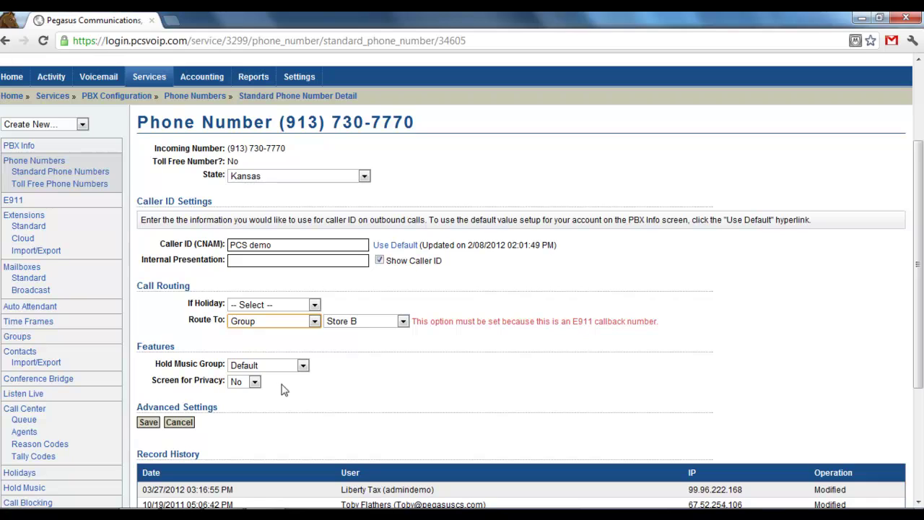
{"action": "left_click", "coordinate": [404, 322]}
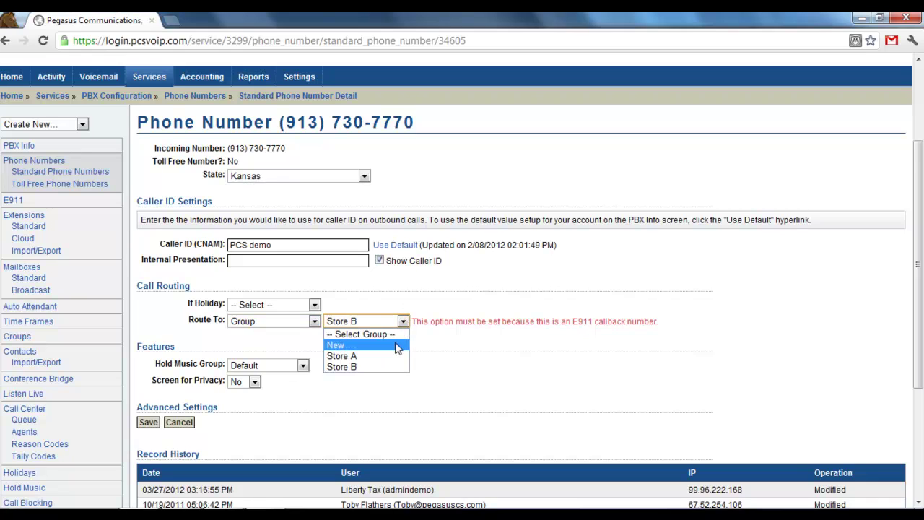
{"action": "left_click", "coordinate": [397, 346]}
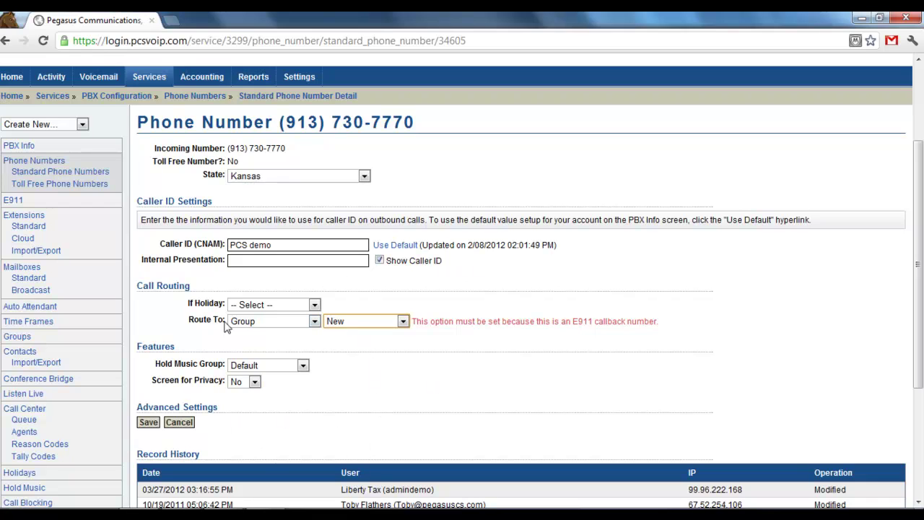
- Route the phone number to Extension 1005 (PCS DEMO) and save it
{"action": "left_click", "coordinate": [307, 326]}
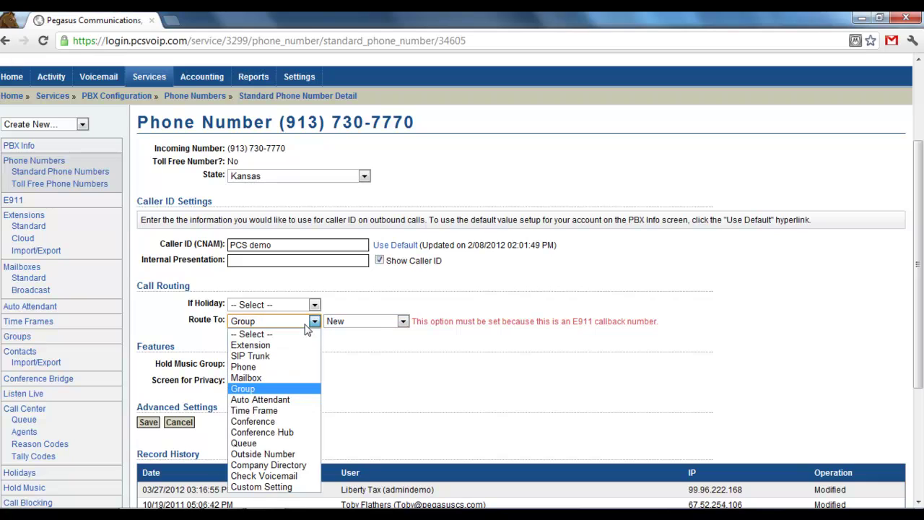
{"action": "left_click", "coordinate": [314, 346]}
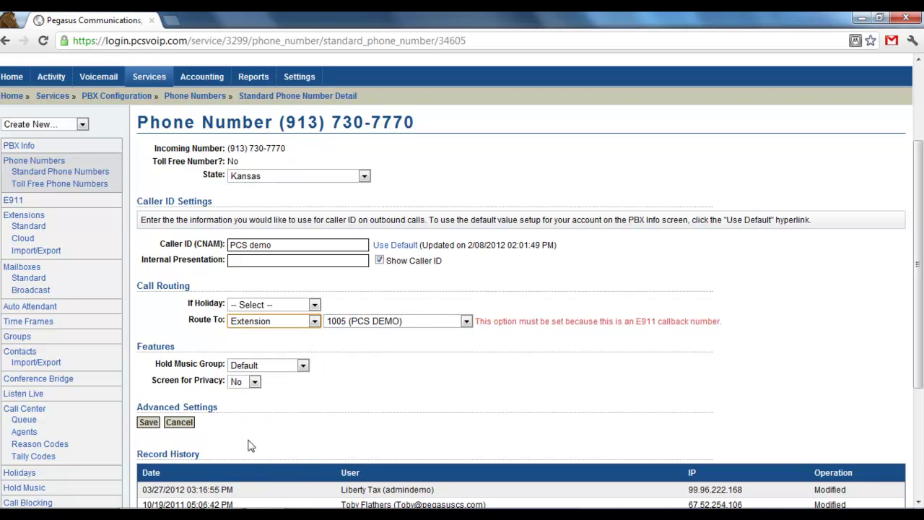
{"action": "left_click", "coordinate": [149, 423]}
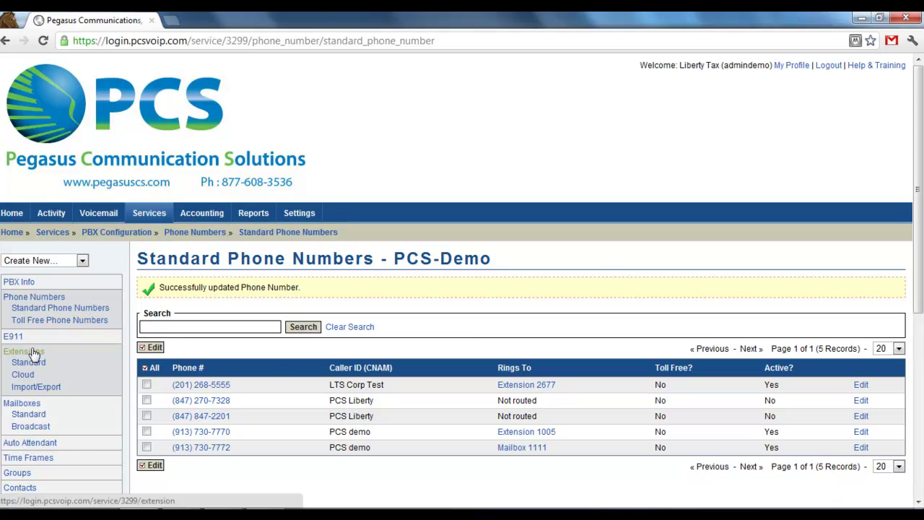
- Open extension 1005 (PCS DEMO) and set its If Not Answered routing to the group New
{"action": "left_click", "coordinate": [33, 362]}
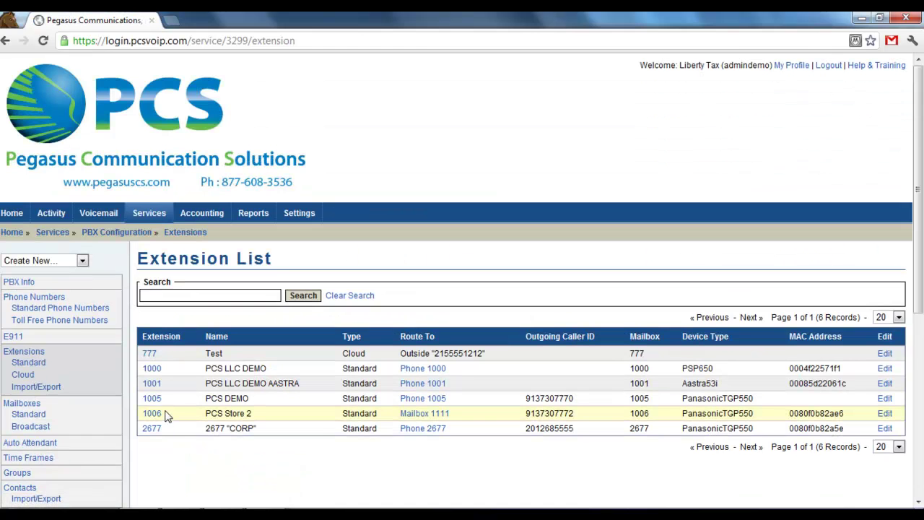
{"action": "left_click", "coordinate": [151, 397]}
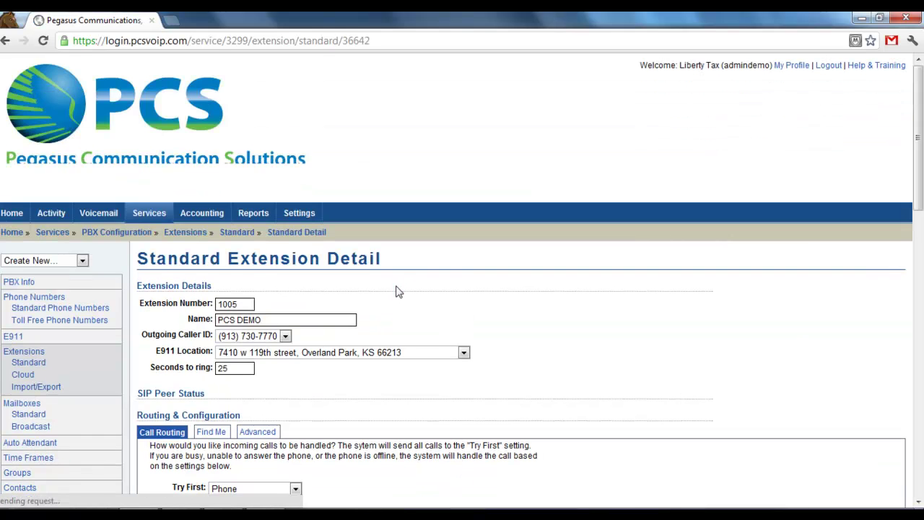
{"action": "scroll", "coordinate": [396, 291], "scroll_direction": "down", "scroll_amount": 3}
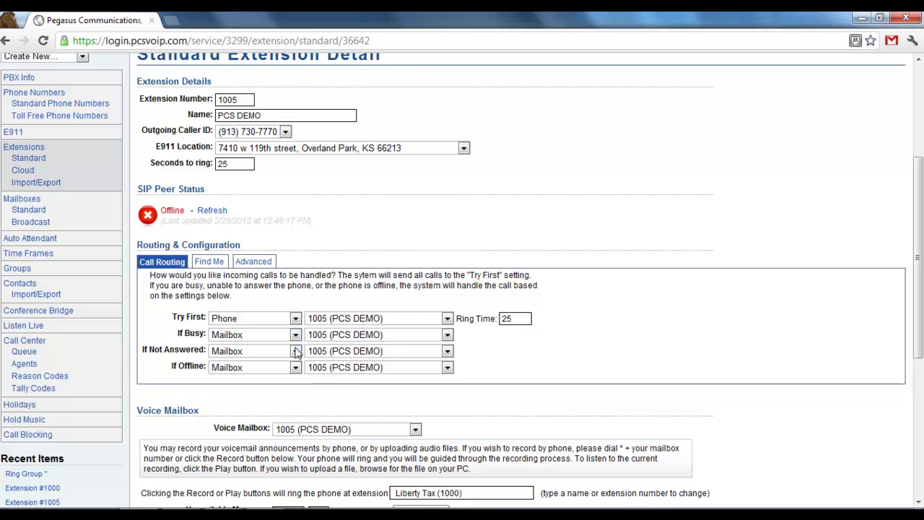
{"action": "left_click", "coordinate": [296, 351]}
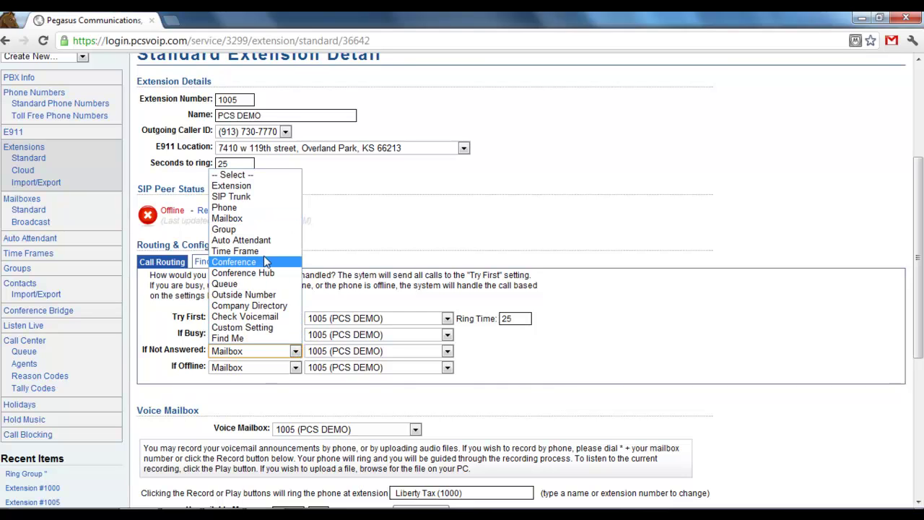
{"action": "left_click", "coordinate": [267, 230]}
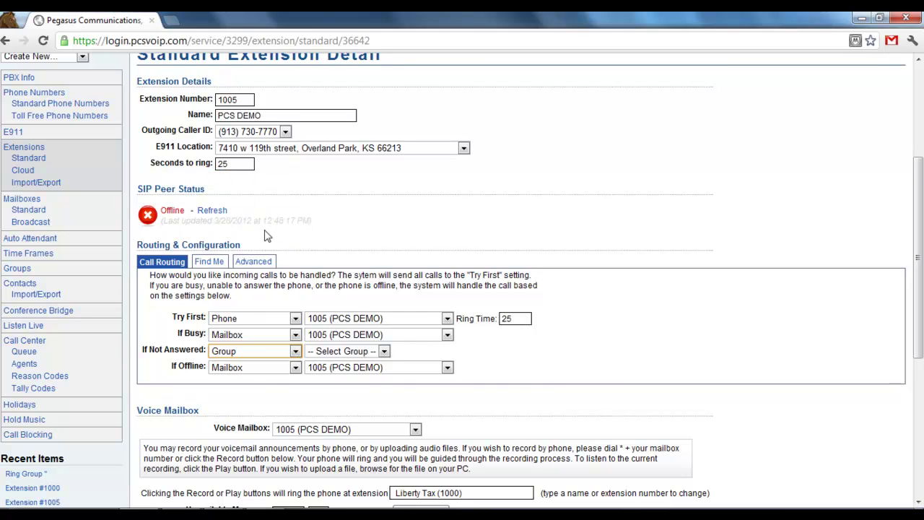
{"action": "left_click", "coordinate": [374, 351]}
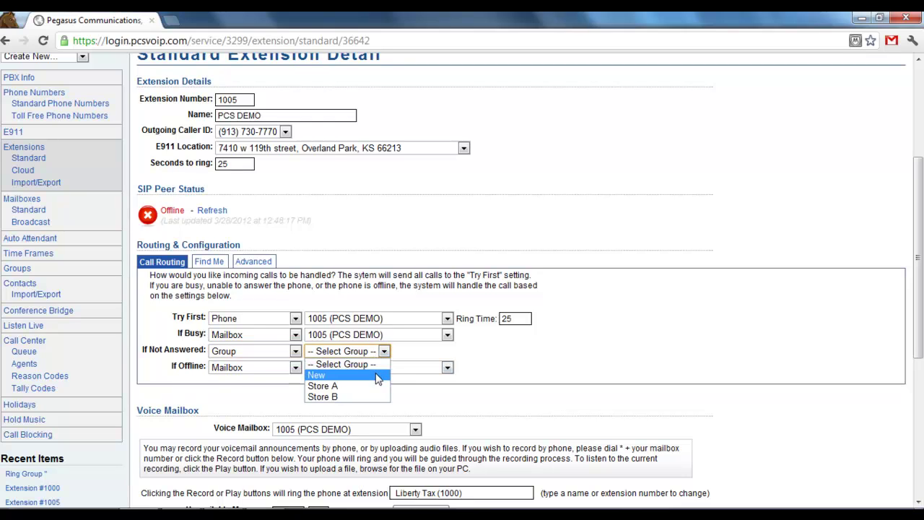
{"action": "left_click", "coordinate": [377, 376]}
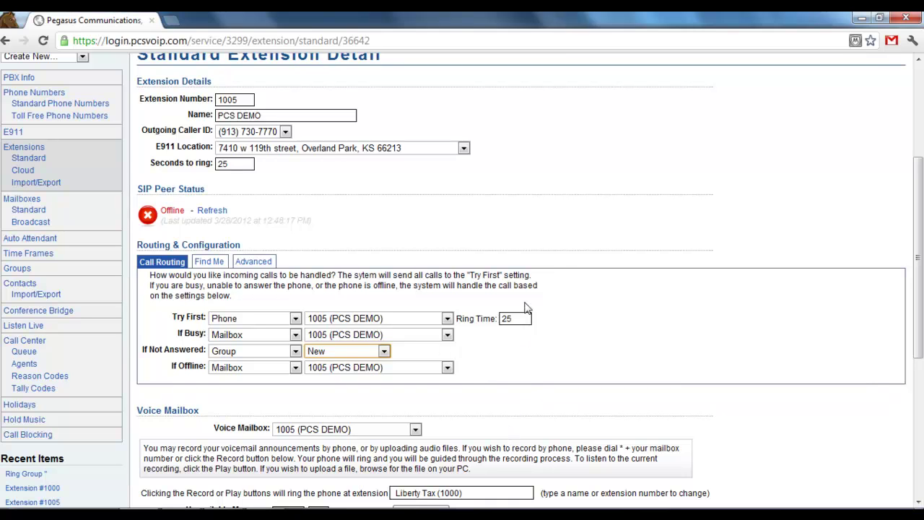
{"action": "scroll", "coordinate": [390, 285], "scroll_direction": "down", "scroll_amount": 1}
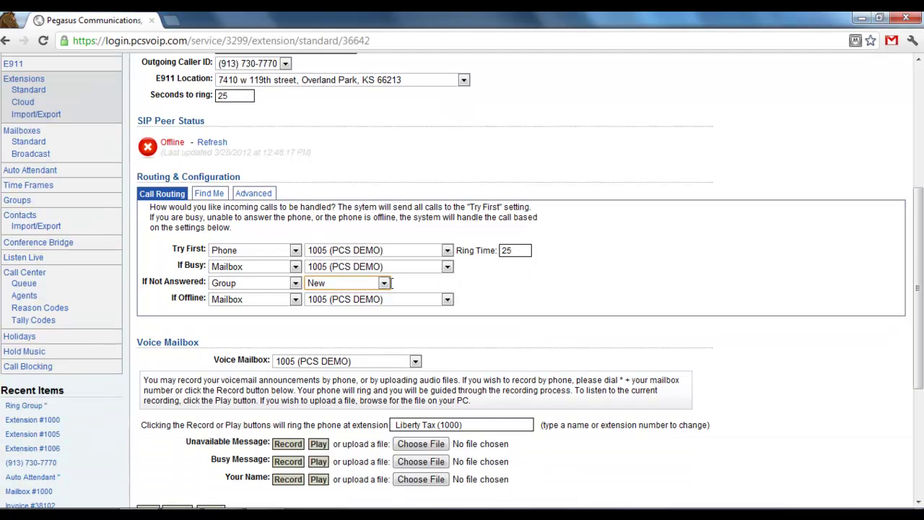
{"action": "scroll", "coordinate": [148, 272], "scroll_direction": "up", "scroll_amount": 1}
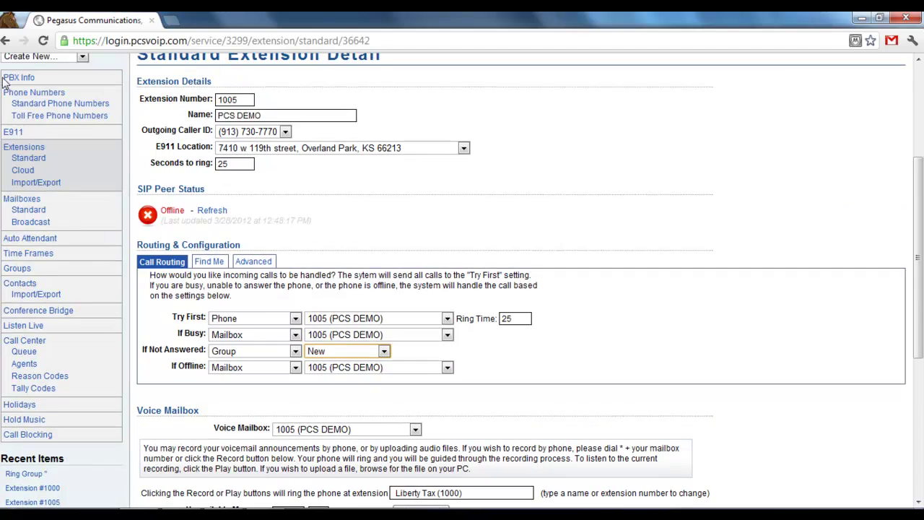
- Reopen the PCS demo phone number that rings to Extension 1005 and review its call routing
{"action": "left_click", "coordinate": [26, 96]}
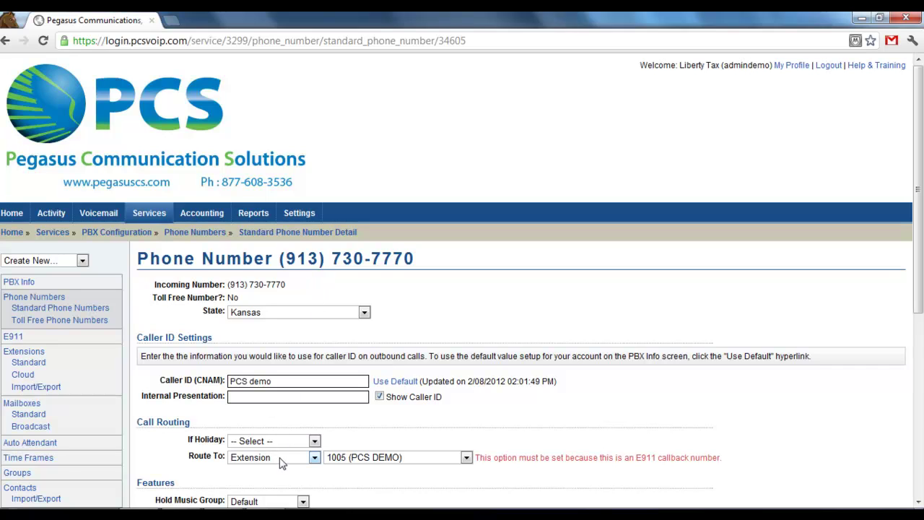
{"action": "scroll", "coordinate": [399, 387], "scroll_direction": "down", "scroll_amount": 2}
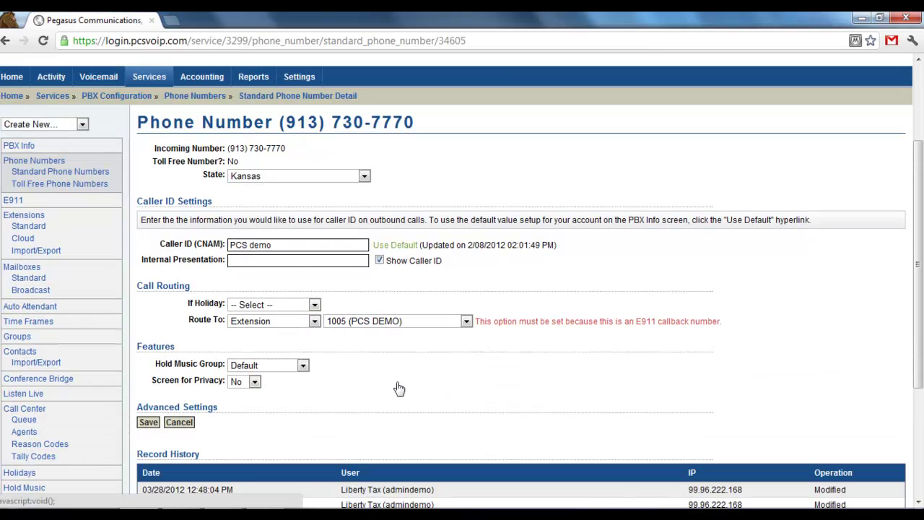